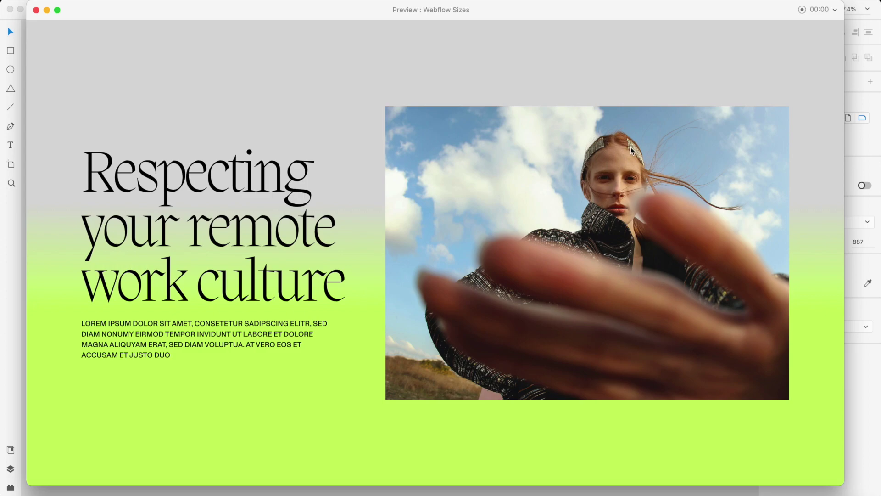
Close the Adobe XD hero design preview to get back to the Webflow project.
key("super+w")
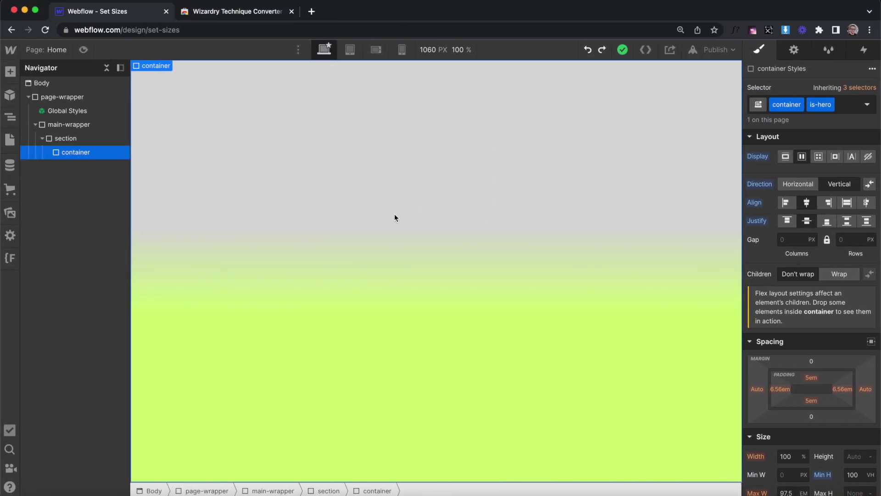
Insert a Div Block with class hero_layout: 100% width, flex, items centred, space-between.
key("super+e")
type("di")
key("Return")
key("super+Return")
type("hero")
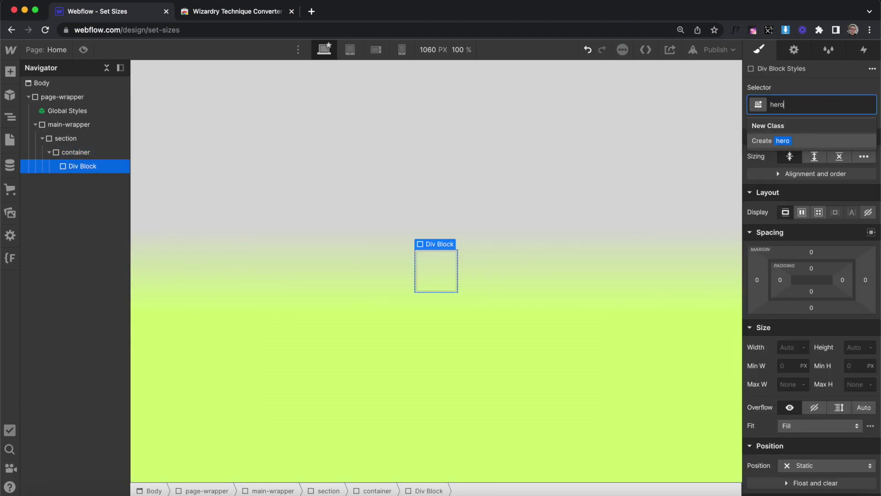
type("_layout")
key("Return")
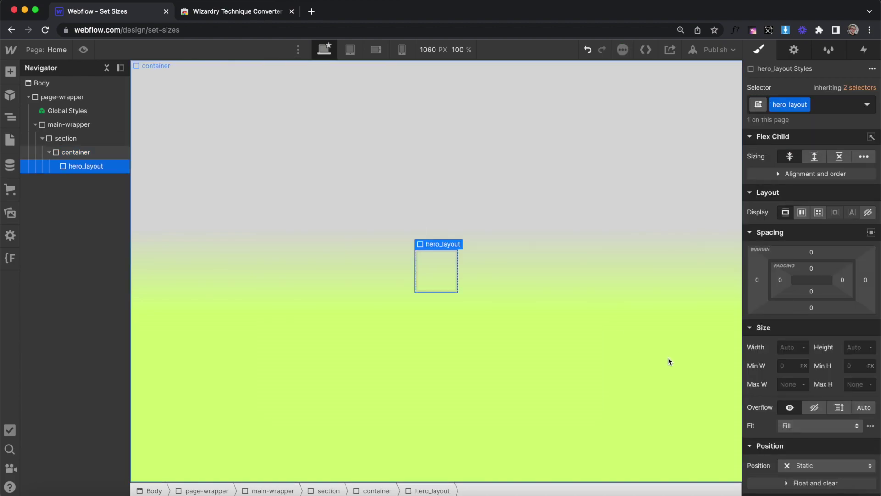
left_click(789, 347)
key("Return")
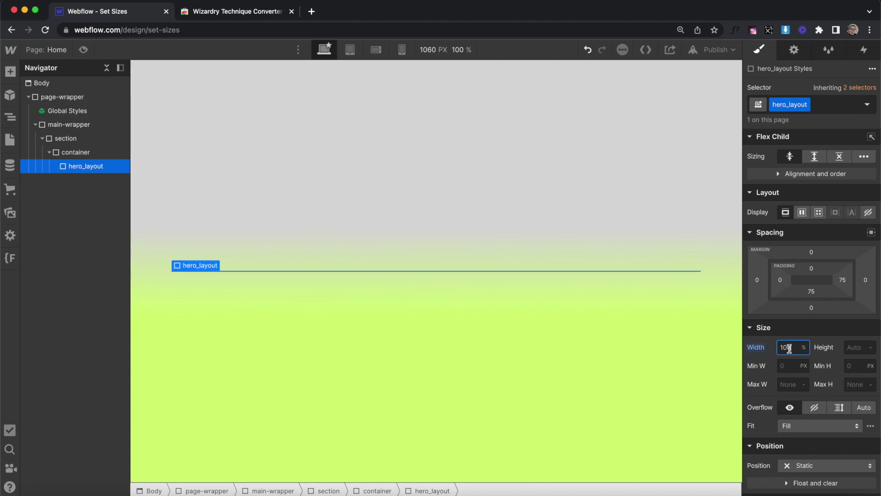
left_click(802, 212)
left_click(806, 258)
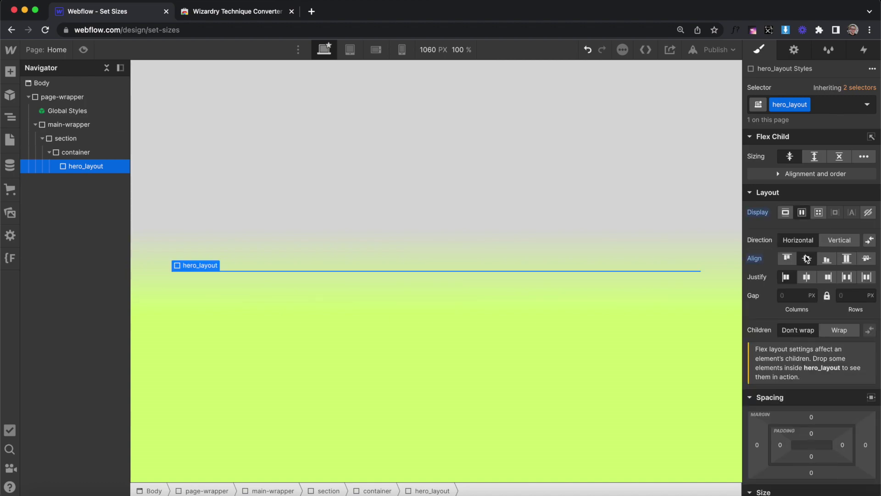
left_click(847, 277)
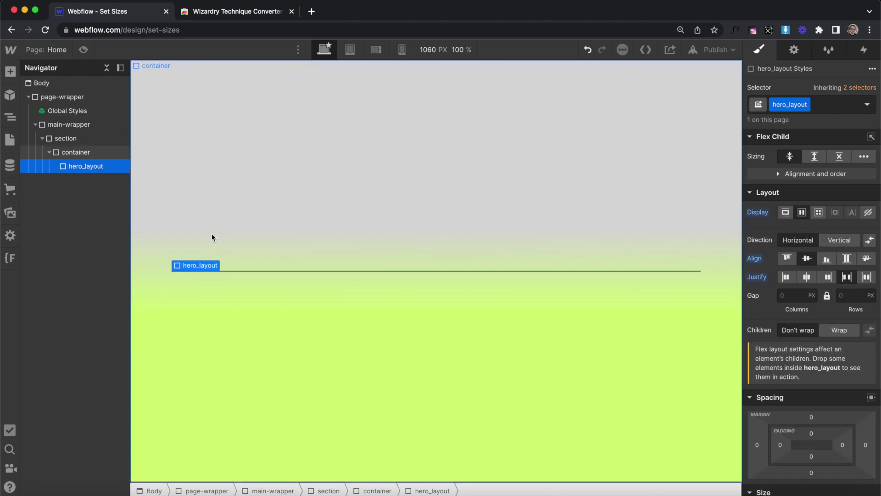
Nest a new Div Block inside hero_layout and begin naming its class hero_content.
key("super+e")
type("di")
key("Return")
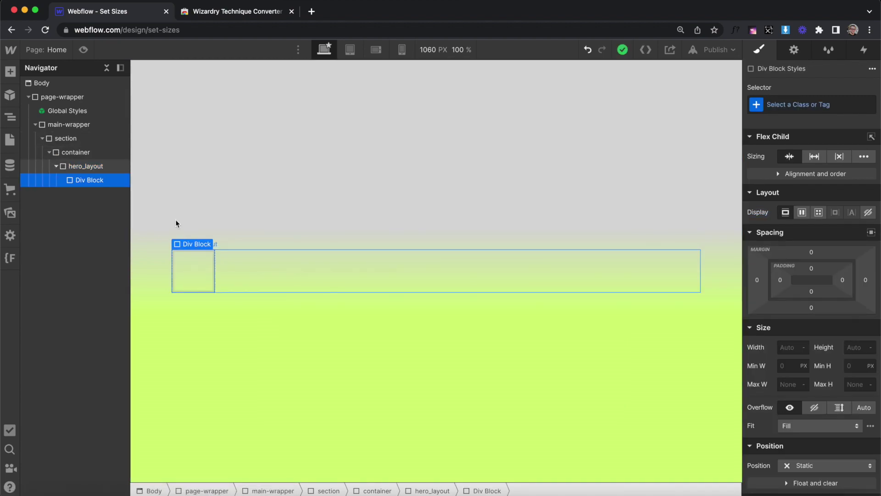
key("super+Return")
type("hero_")
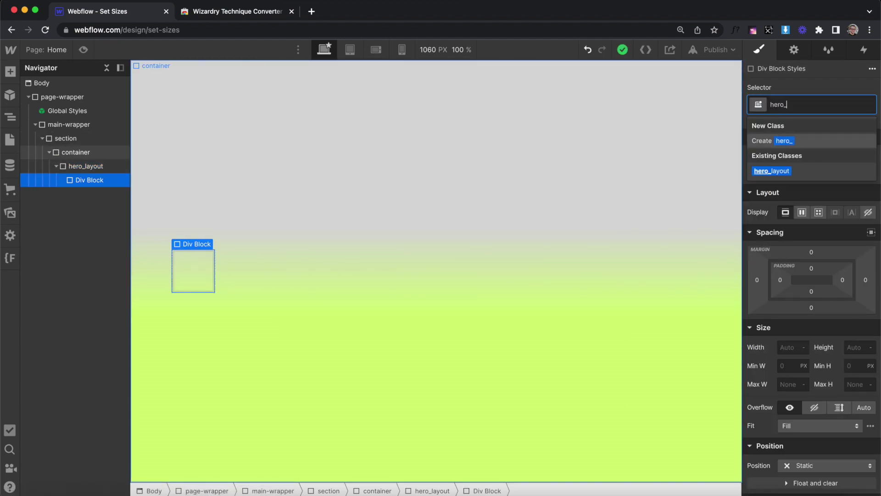
type("conten")
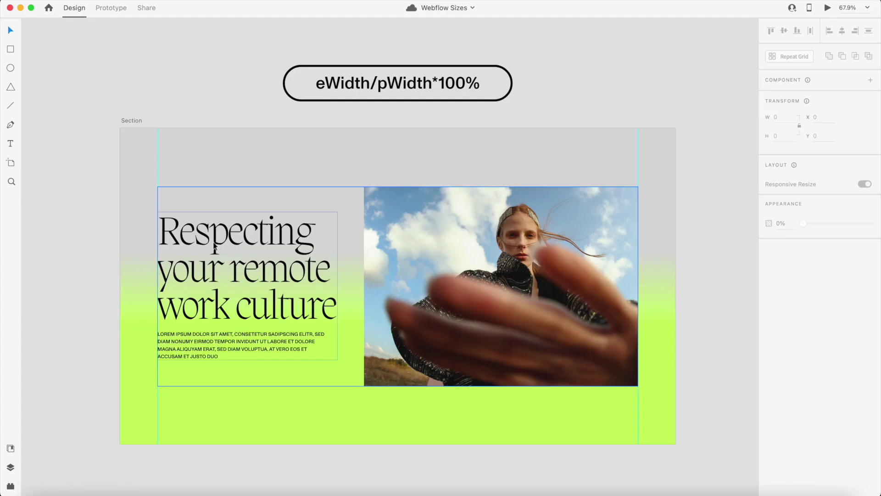
left_click(178, 224)
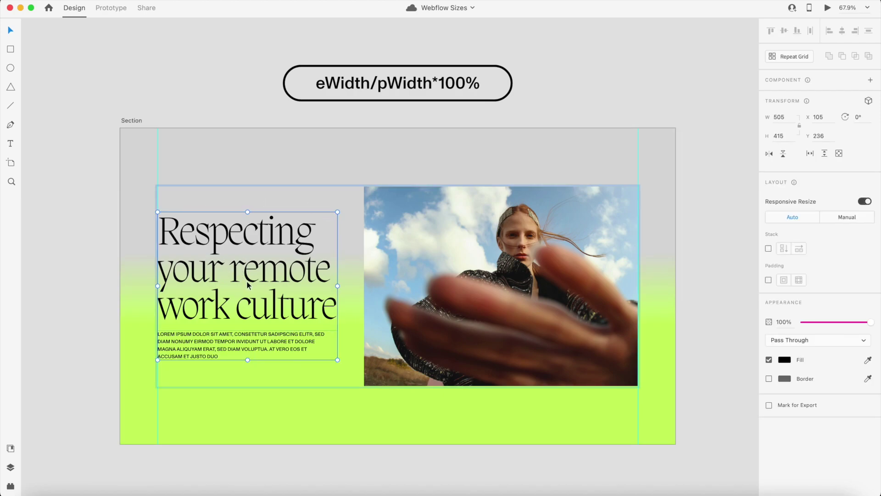
left_click(784, 114)
key("Escape")
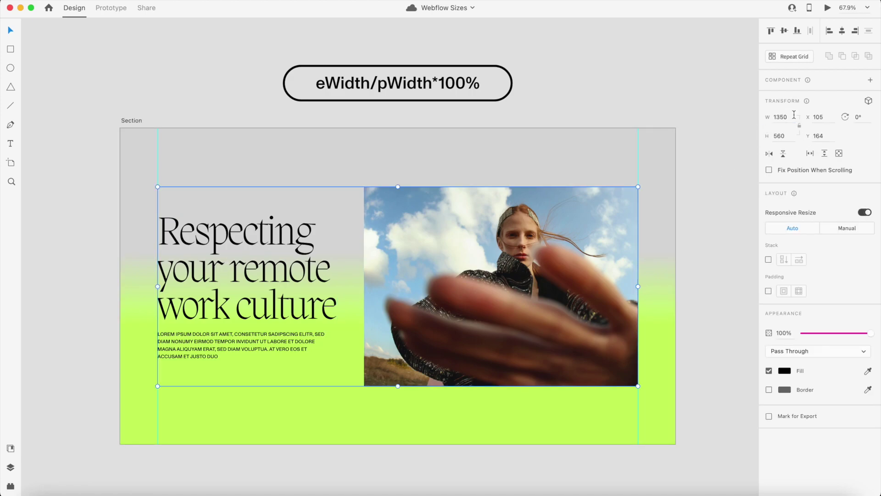
left_click(794, 115)
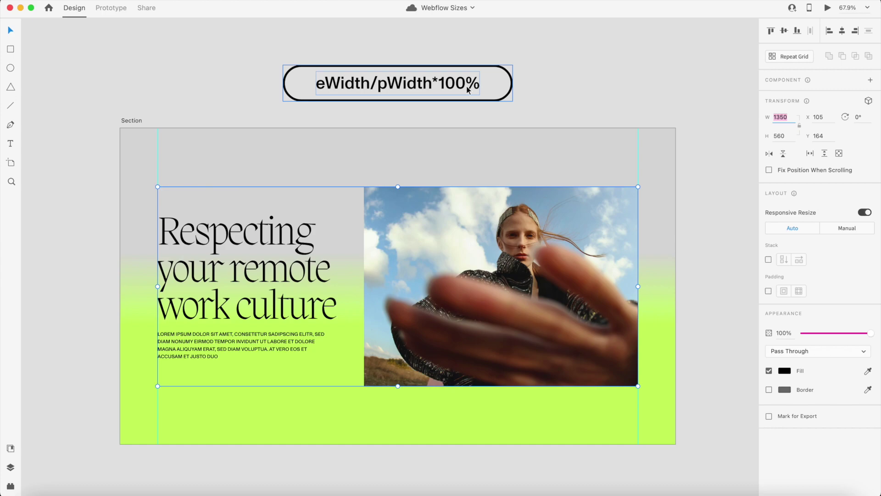
key("super+z")
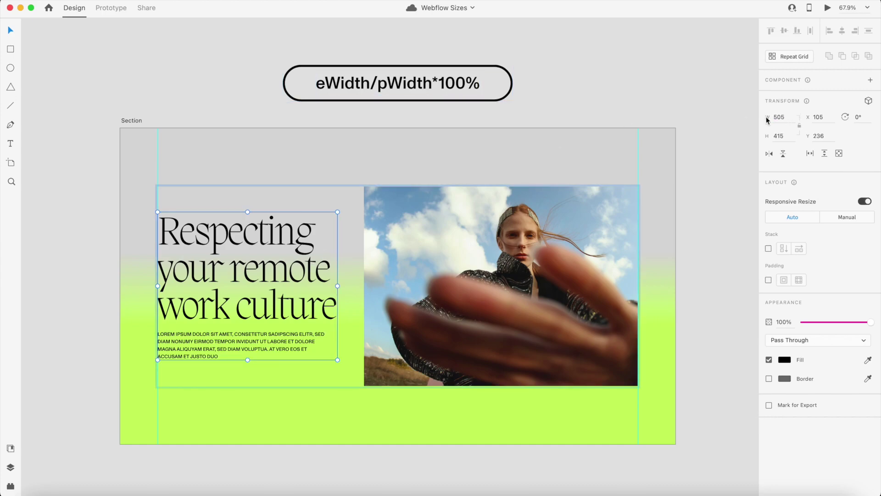
key("Escape")
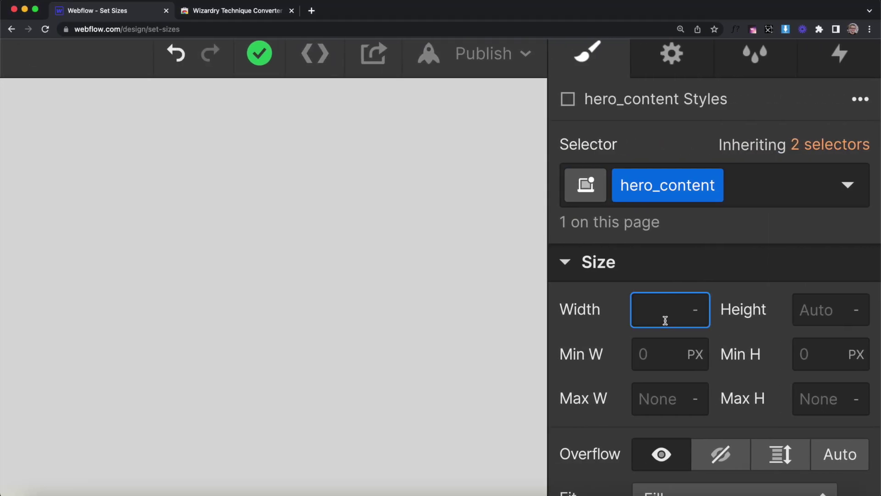
Enter 505/1350*100% as hero_content's width, giving about 37.40%.
type("505/13")
type("50*10")
type("0%")
key("Return")
left_click(731, 345)
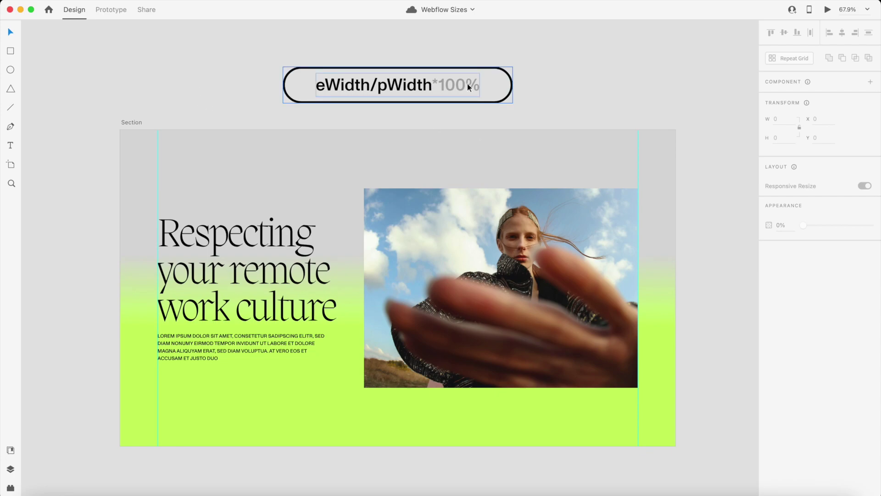
double_click(258, 267)
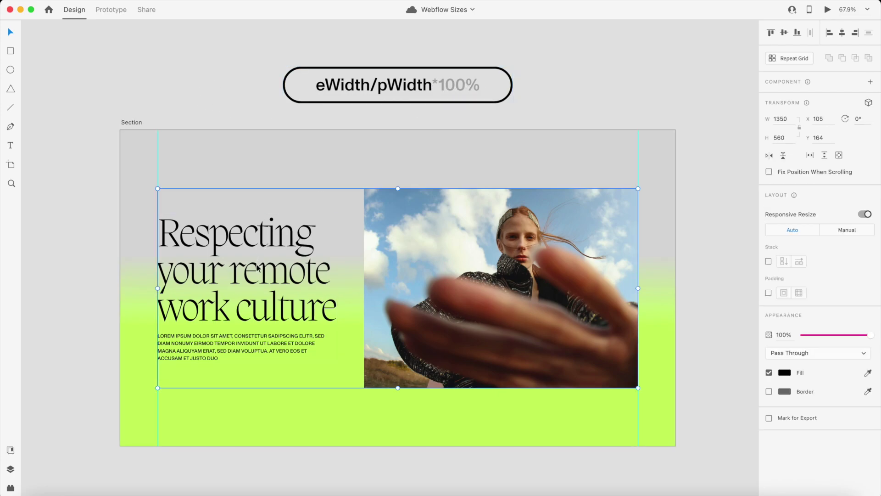
key("Escape")
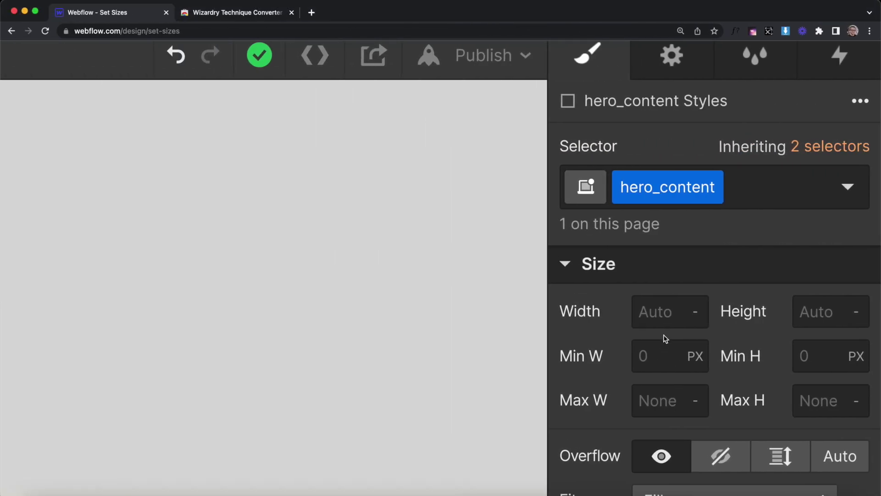
left_click(664, 316)
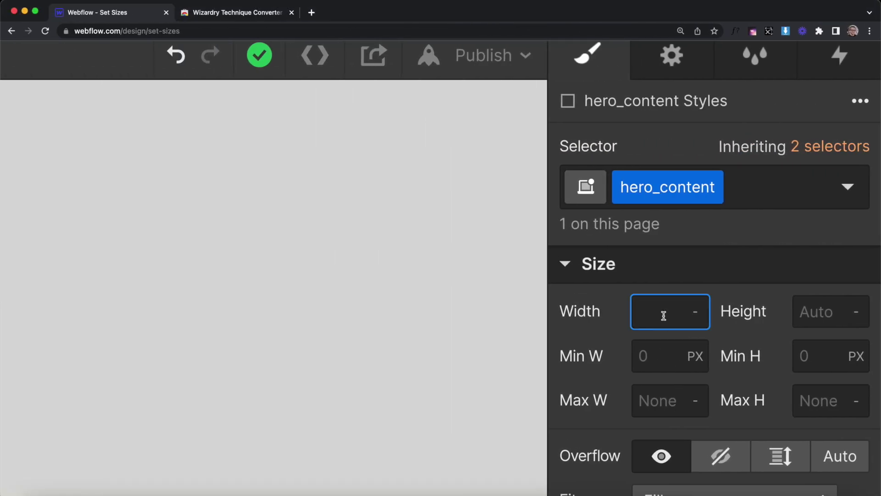
Enter 505/1350 in hero_content's Width field so it evaluates to 37.41%.
type("505/135")
type("0")
key("Return")
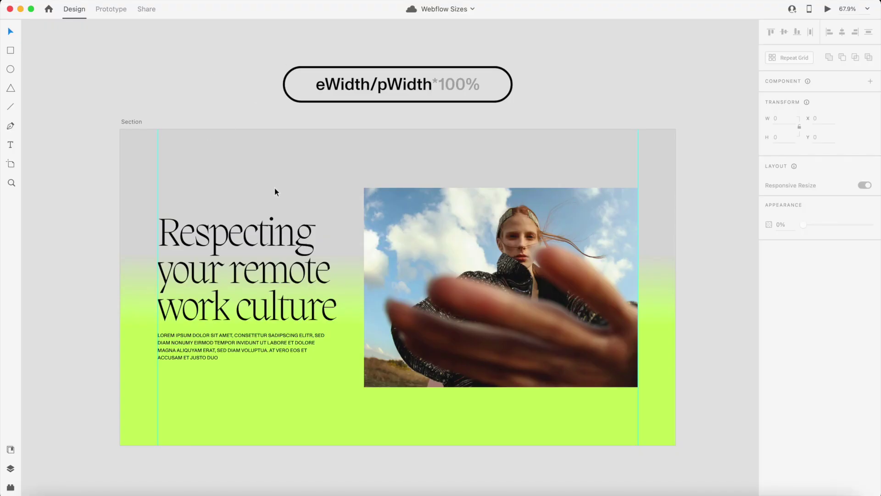
left_click(465, 247)
double_click(465, 247)
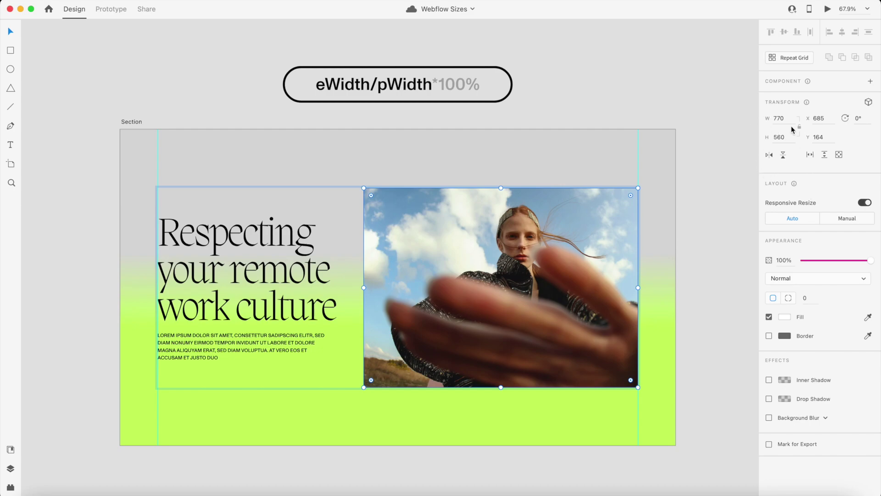
key("Escape")
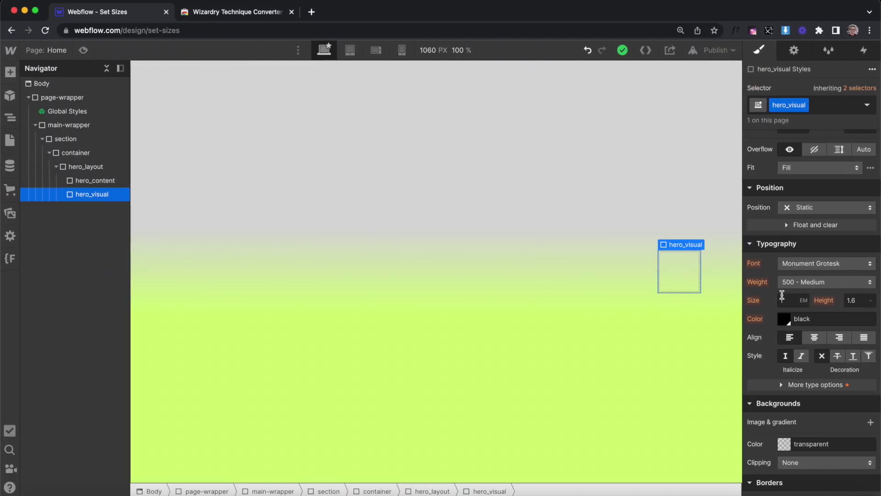
Set hero_visual's width to 770/1350*100%, which evaluates to 57.04%.
scroll(782, 295, "up", 5)
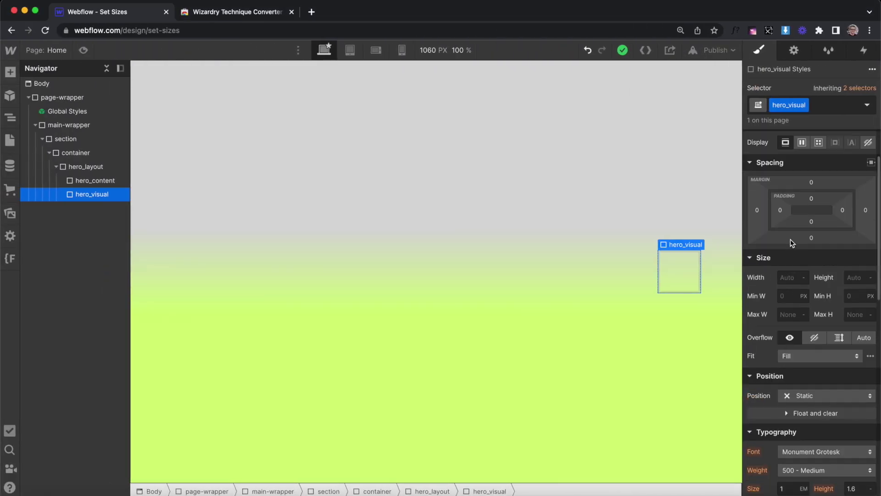
left_click(785, 306)
type("770")
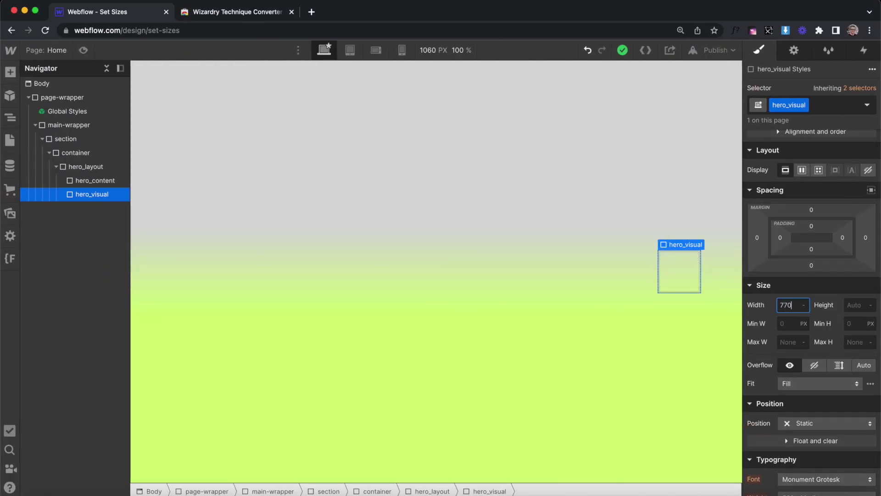
type("/1350*100%")
key("Return")
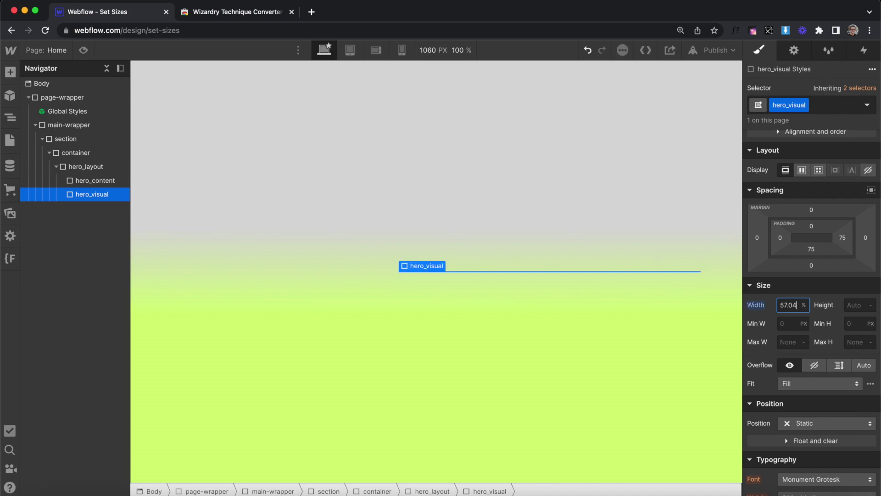
left_click(113, 181)
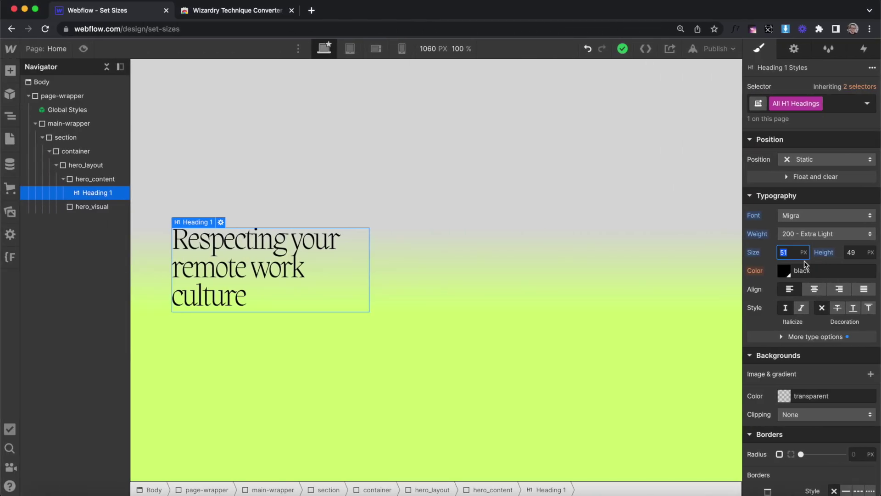
Enter 112/16em as the Heading 1 font size so it becomes 7 em.
type("11")
type("2/16em")
key("Return")
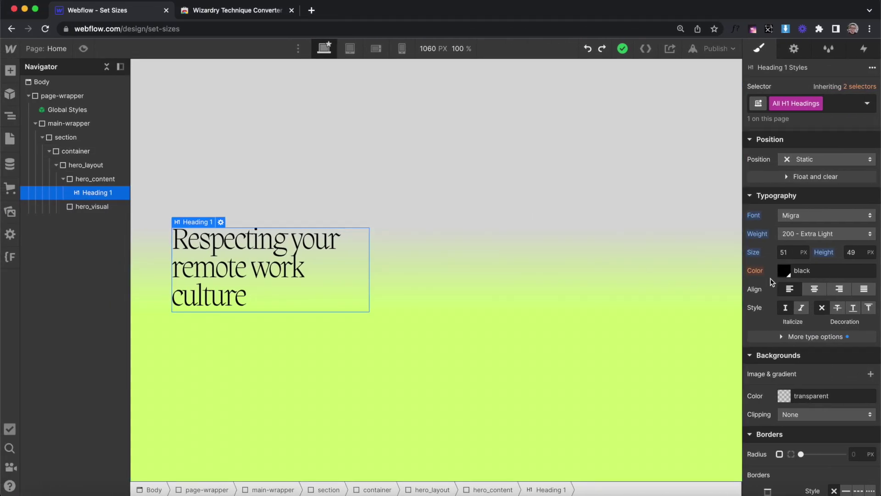
left_click(785, 252)
type("112/16em")
key("Return")
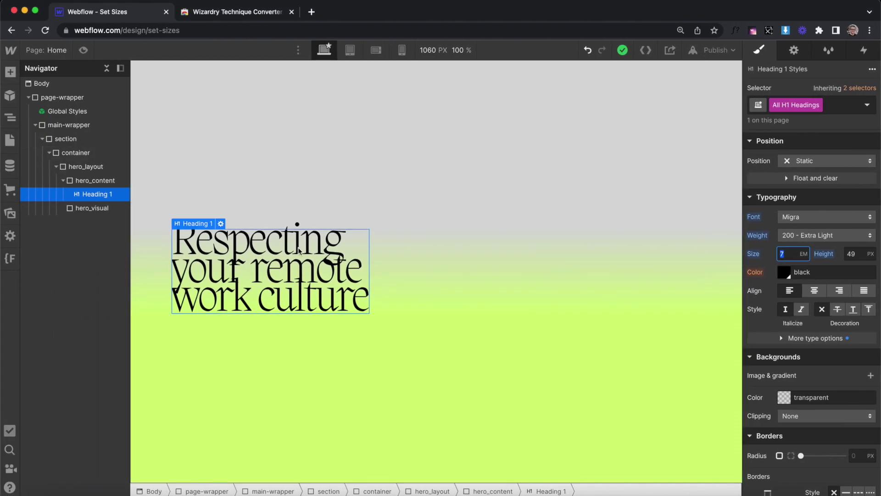
Enter 104/112 in the heading's line height for a unitless 0.928.
left_click(859, 254)
type("104")
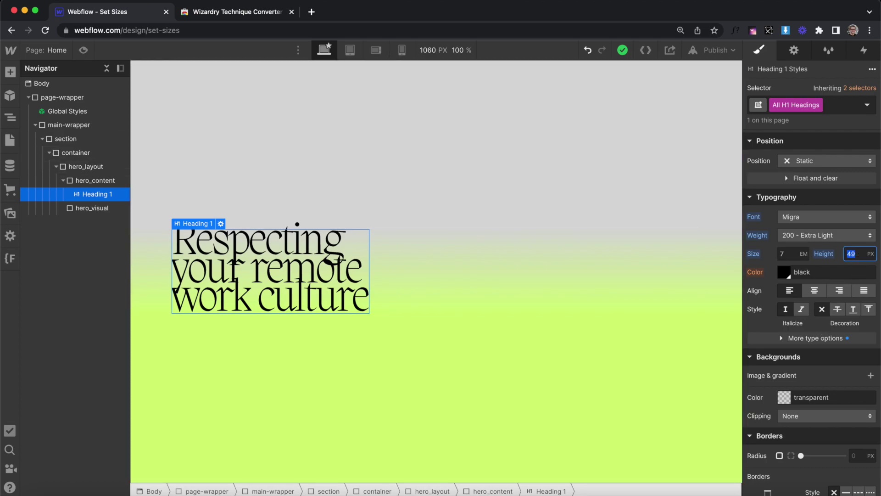
type("/112-")
key("Return")
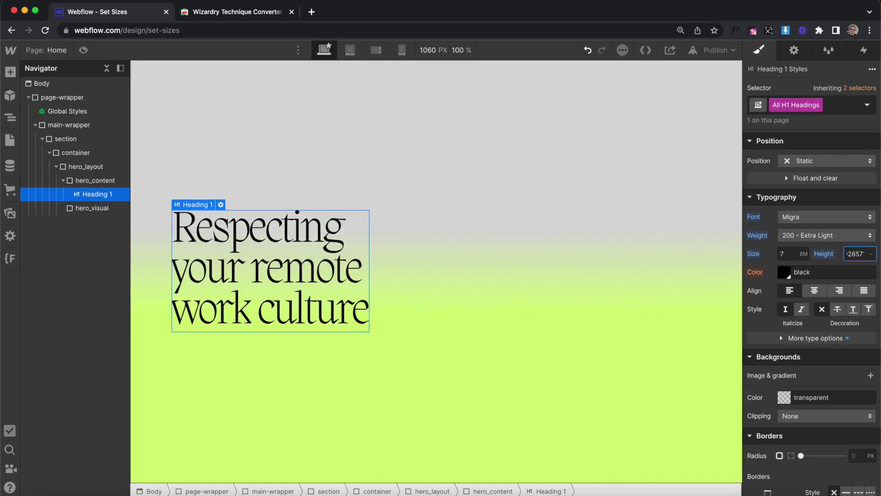
left_click(846, 266)
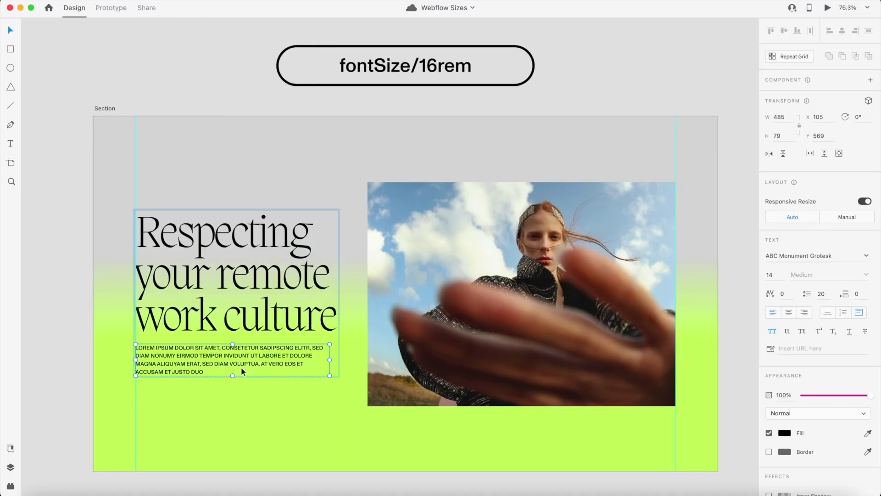
left_click(771, 275)
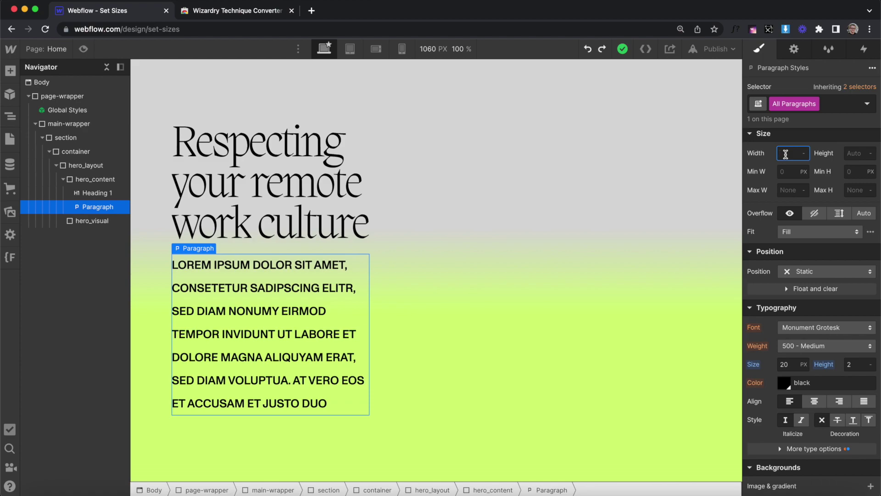
Dismiss the unit alert and set the paragraph font size to 0.88 rem.
type("setunit")
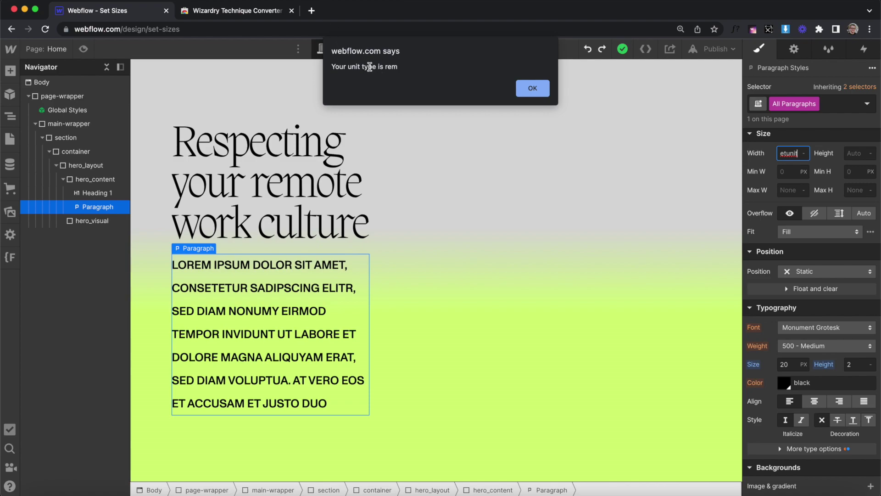
left_click(531, 89)
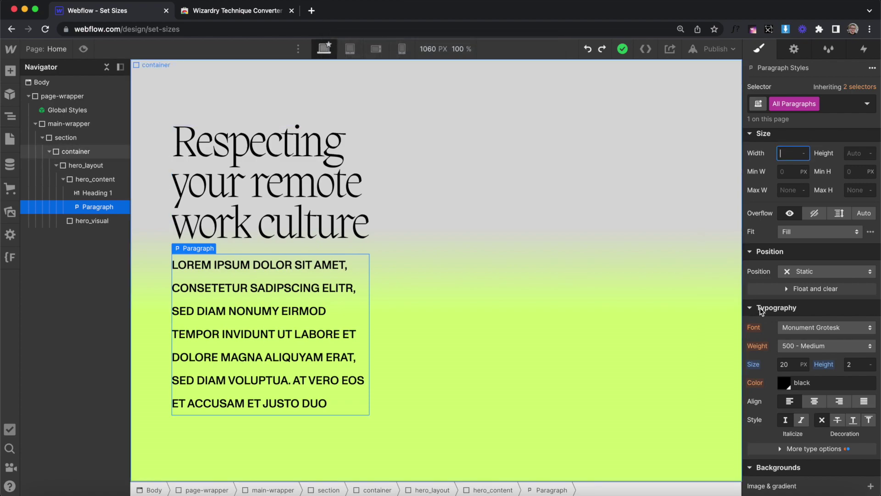
left_click(785, 365)
type("14")
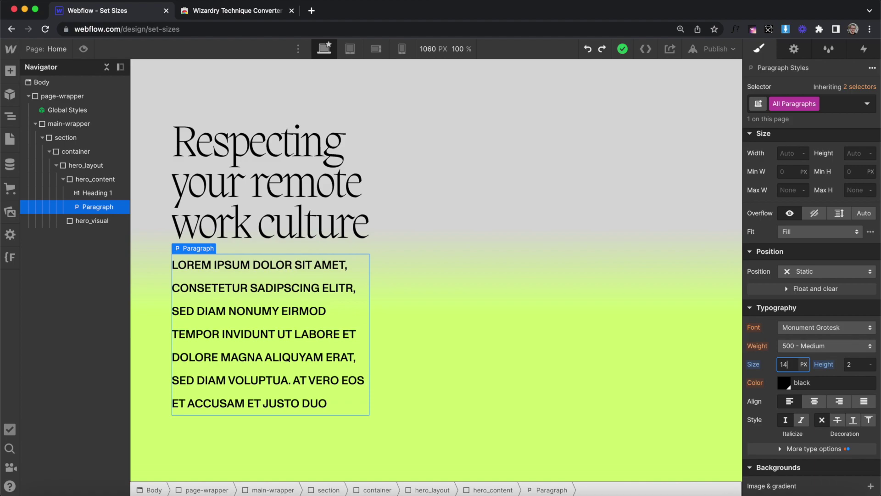
type("8rem")
key("Return")
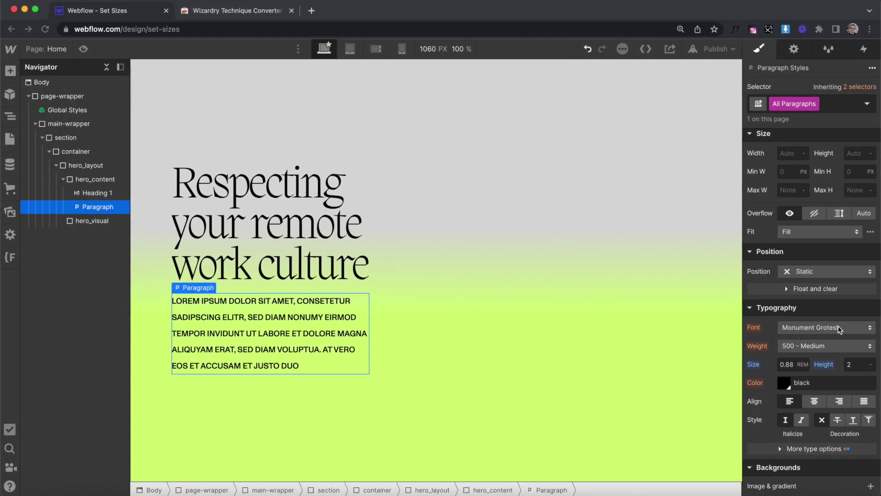
Set the paragraph line height to 20/14, about 1.428.
left_click(208, 366)
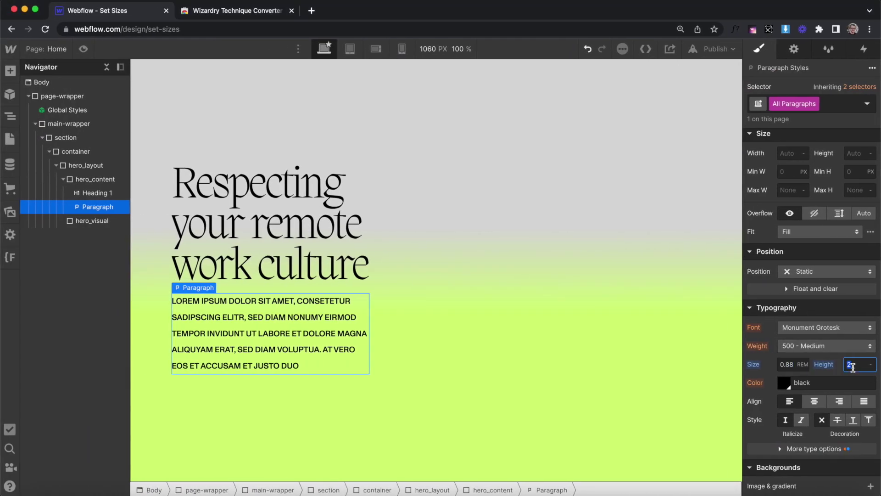
type("20/14")
key("Return")
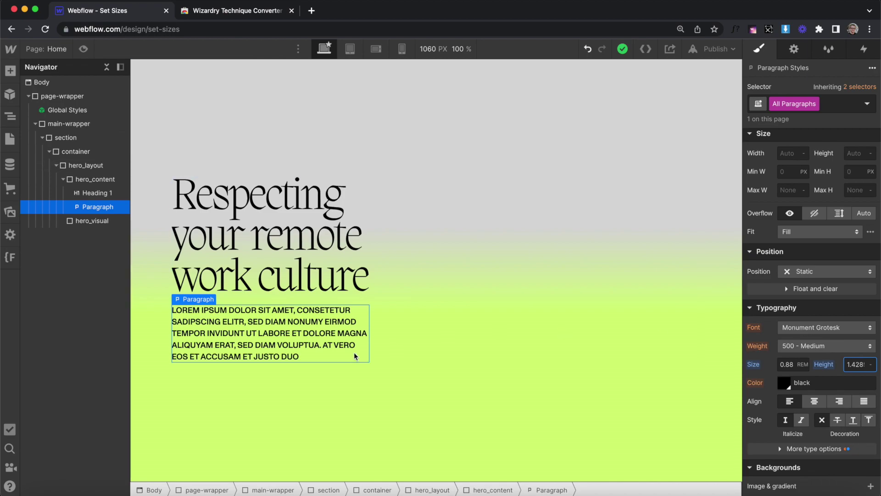
left_click(464, 282)
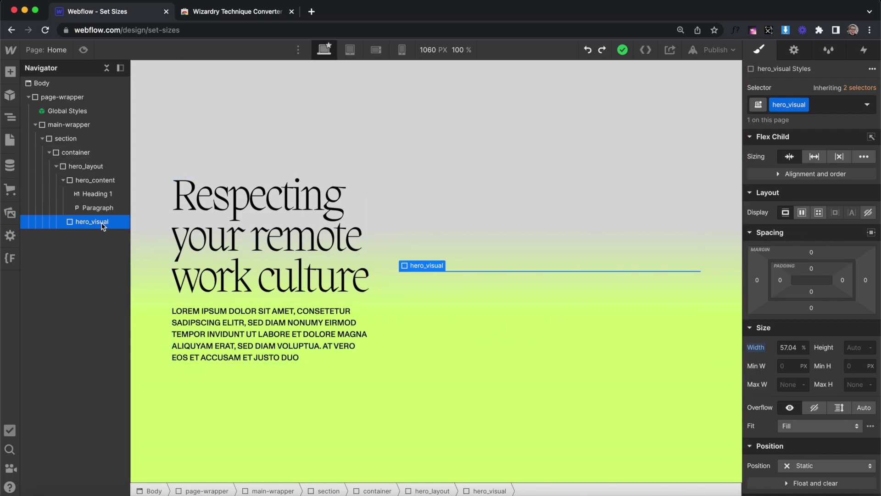
Insert a div inside hero_visual via Quick Find and give it the new class hero_visual-height.
key("super+k")
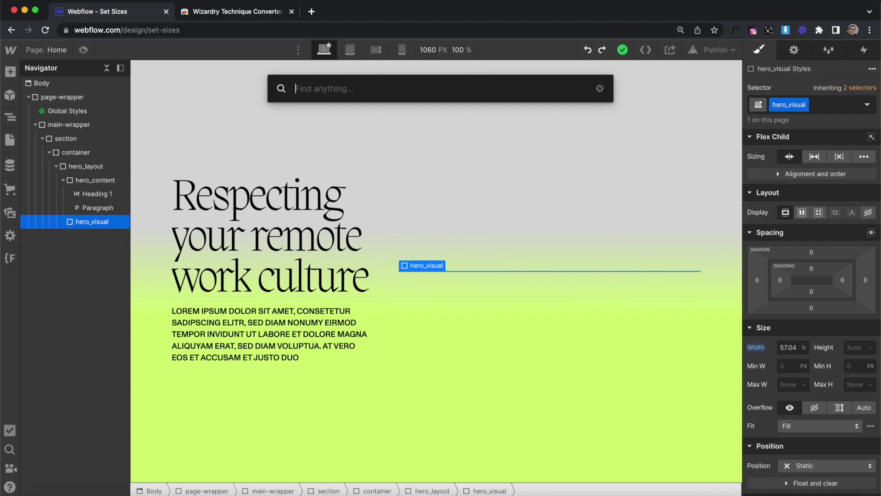
type("div")
key("Return")
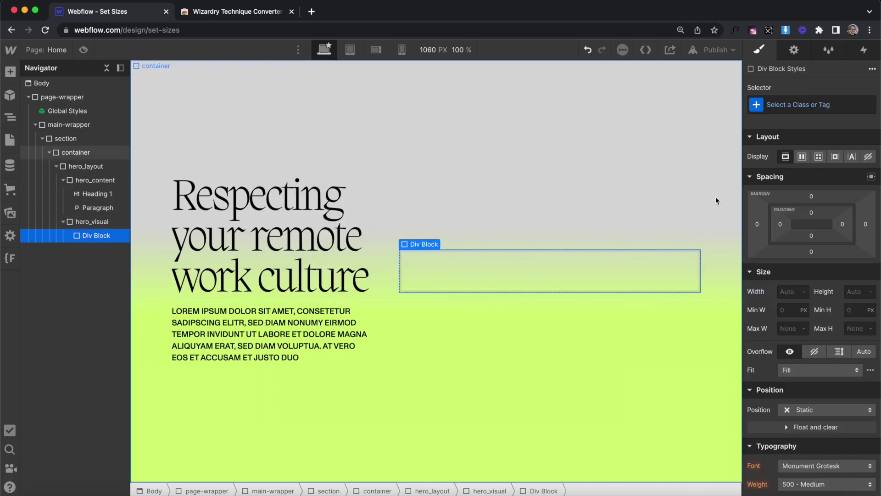
key("super+Return")
type("hero_visual-height")
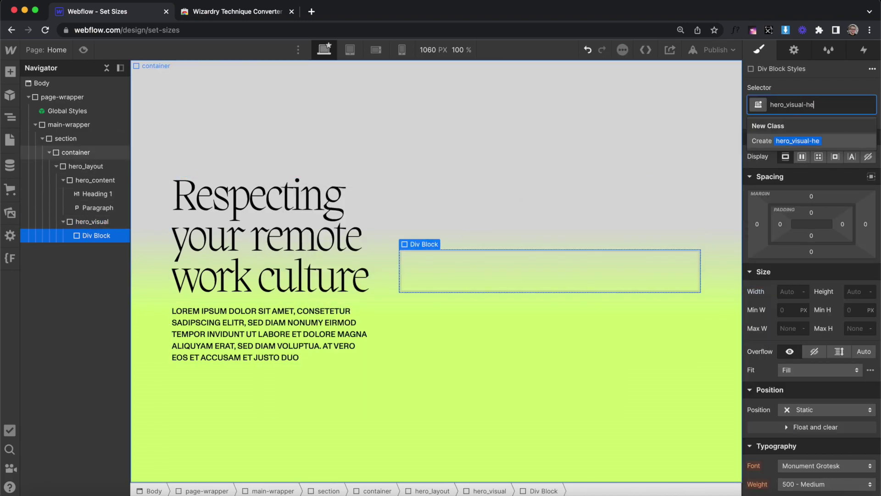
key("Return")
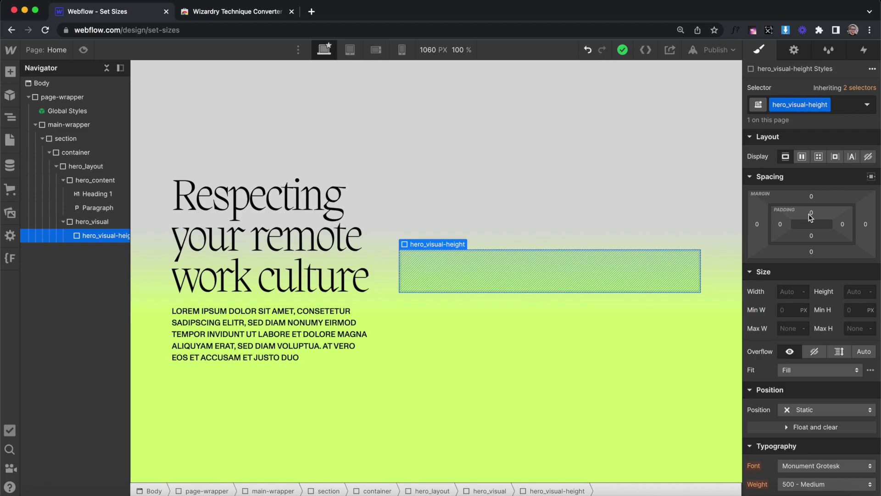
Set the hero_visual-height box's top padding to 560/770, giving 72.73%.
left_click(811, 214)
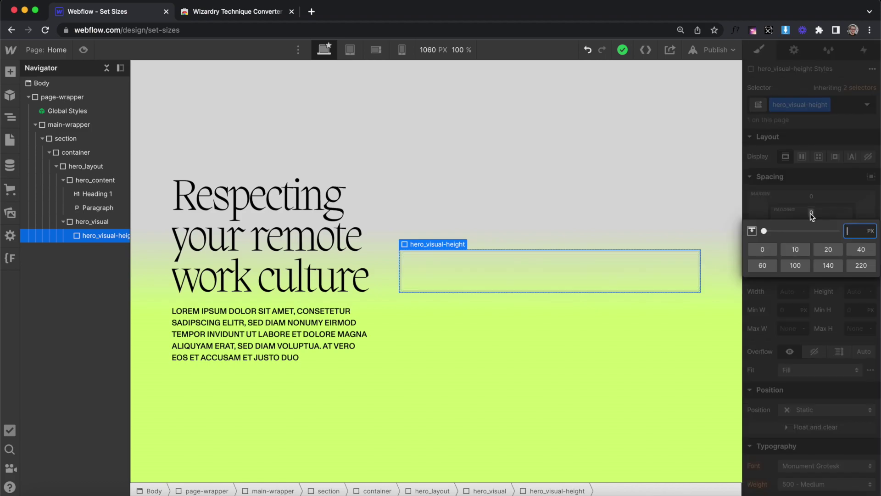
type("560/770*100%")
key("BackSpace")
key("Home")
key("super+a")
key("BackSpace")
type("560/770")
key("Return")
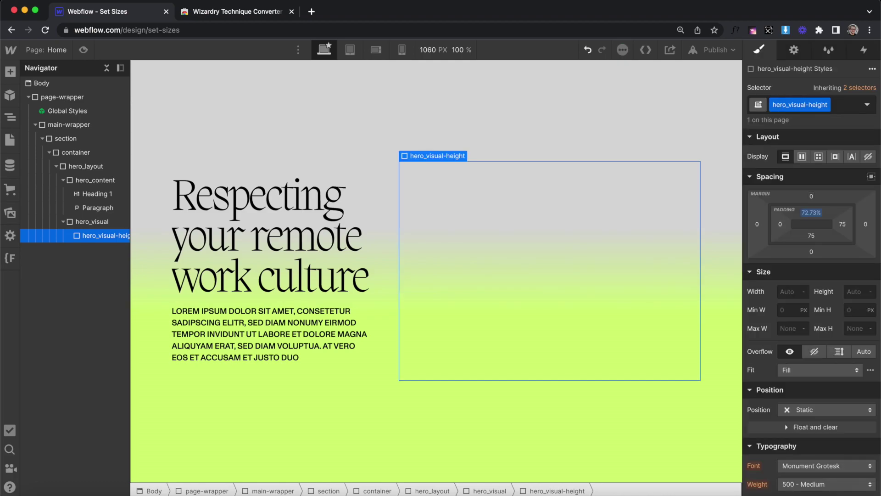
left_click(810, 410)
Make the box relatively positioned and drag the photo from Assets into it.
left_click(808, 398)
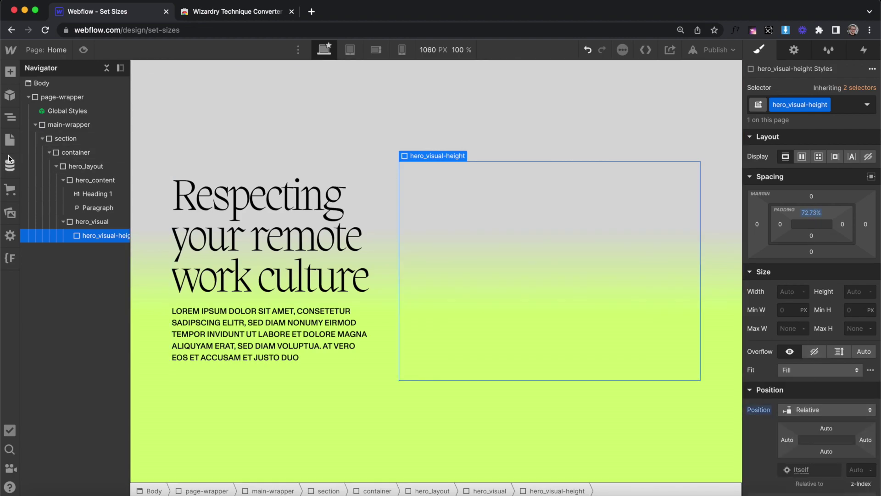
left_click(10, 213)
left_click_drag(39, 138, 564, 268)
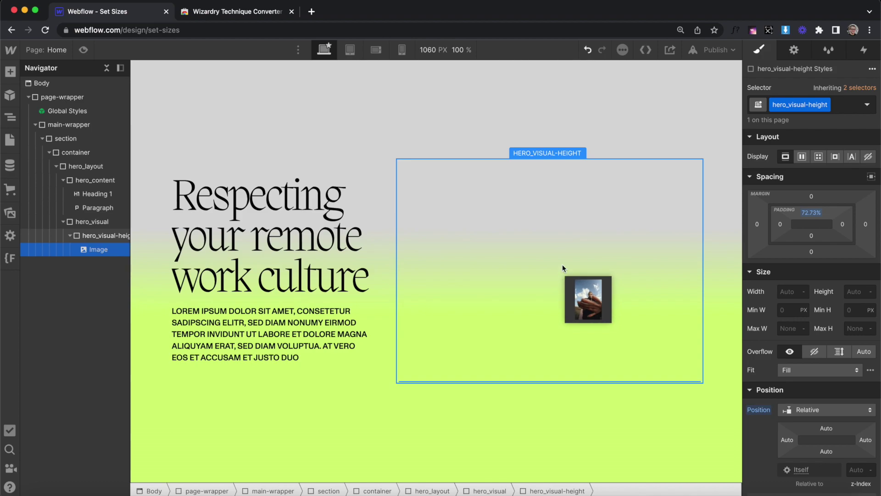
Give the photo a new class 'image' with 100% width and height.
left_click(801, 105)
type("image")
key("Return")
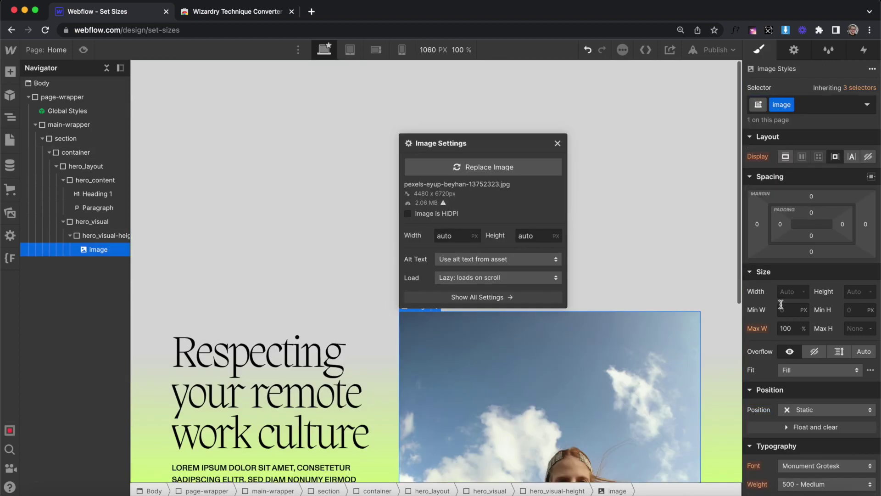
left_click(783, 292)
type("100 %")
left_click(849, 292)
type("100")
Position the image Absolute with the full preset and set its fit to Cover.
left_click(826, 410)
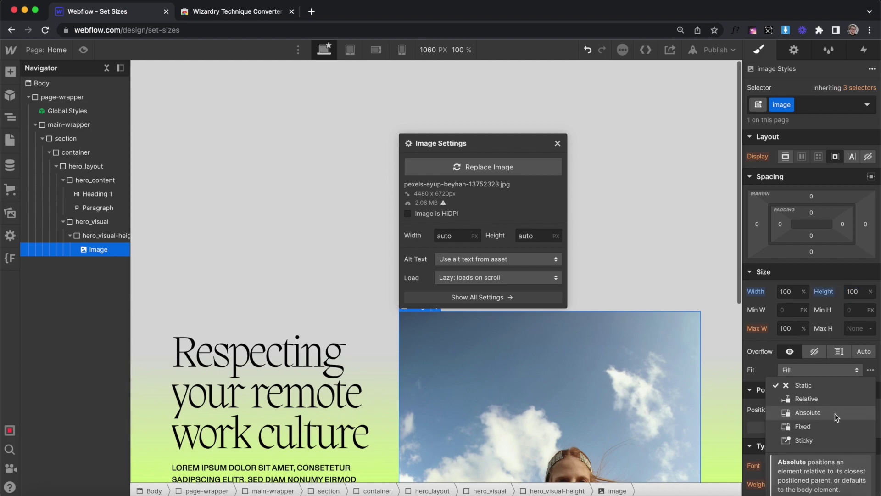
left_click(837, 418)
left_click(871, 426)
left_click(820, 370)
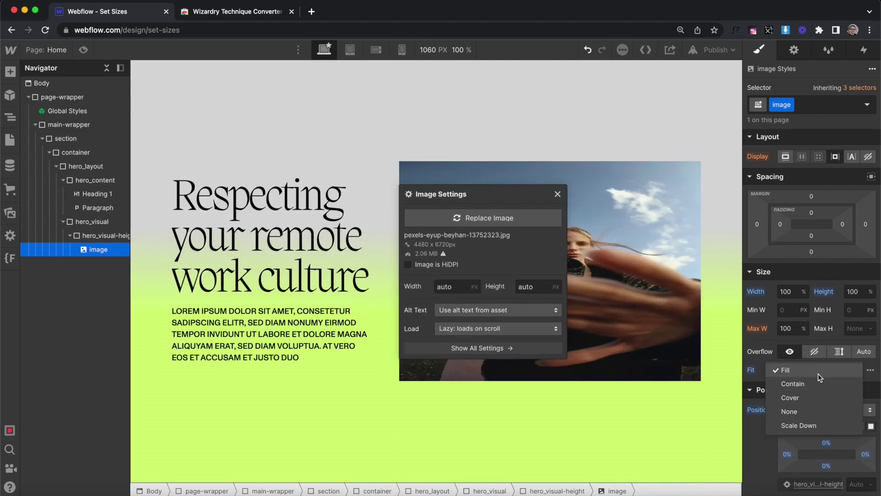
left_click(797, 402)
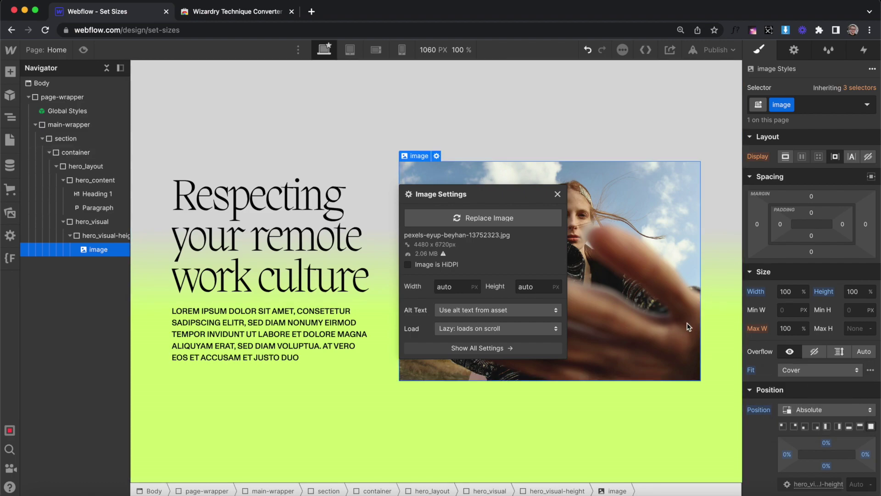
left_click(534, 154)
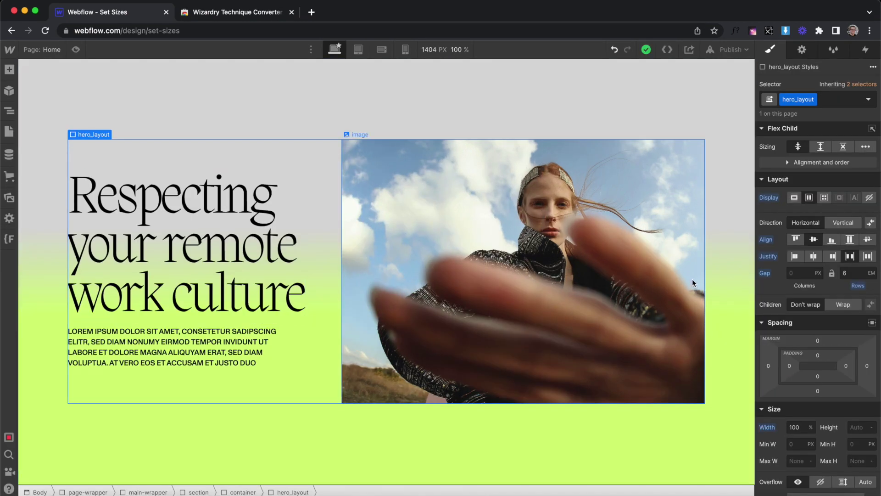
On the Tablet breakpoint, set hero_layout to Vertical direction with items aligned to start.
left_click_drag(754, 242, 622, 260)
key("shift+2")
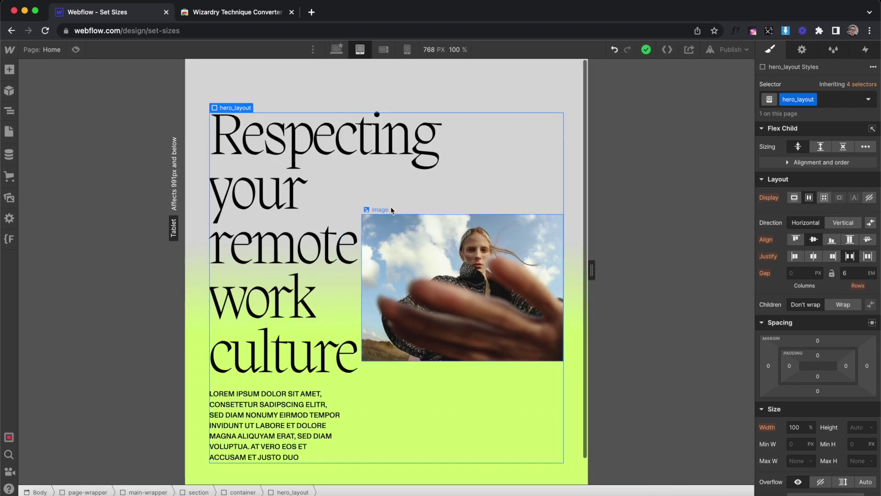
left_click(844, 221)
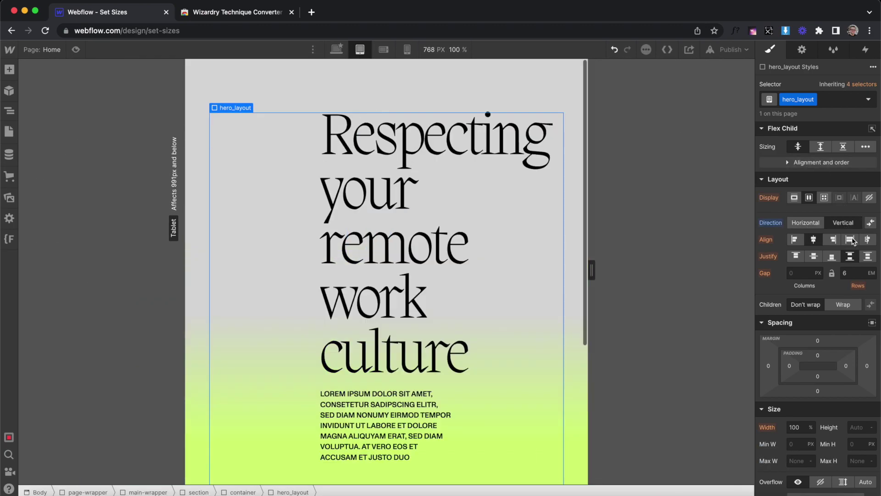
left_click(795, 239)
Set both hero_content and hero_visual to 100% width on tablet.
left_click(284, 239)
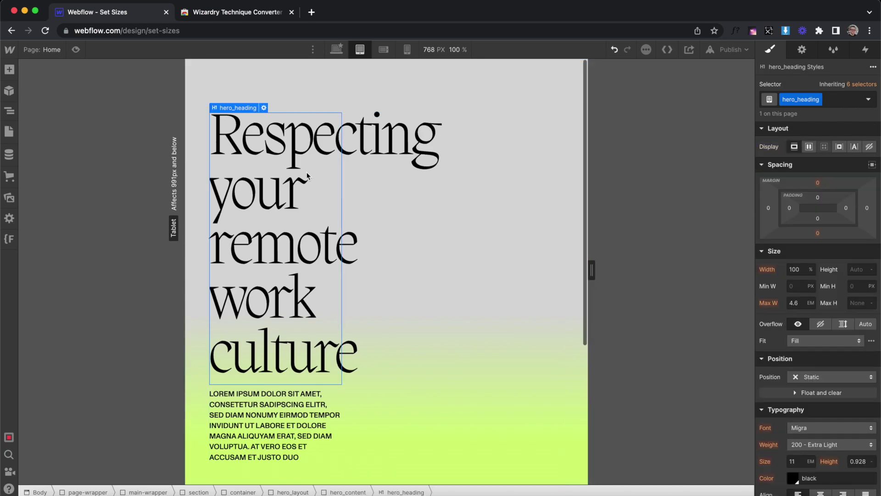
left_click(797, 320)
type("100")
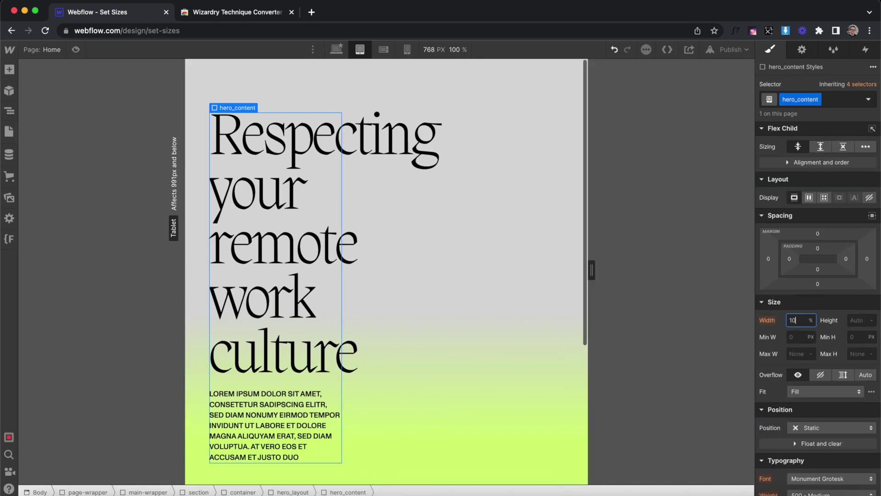
key("Return")
left_click(377, 321)
key("super+Up")
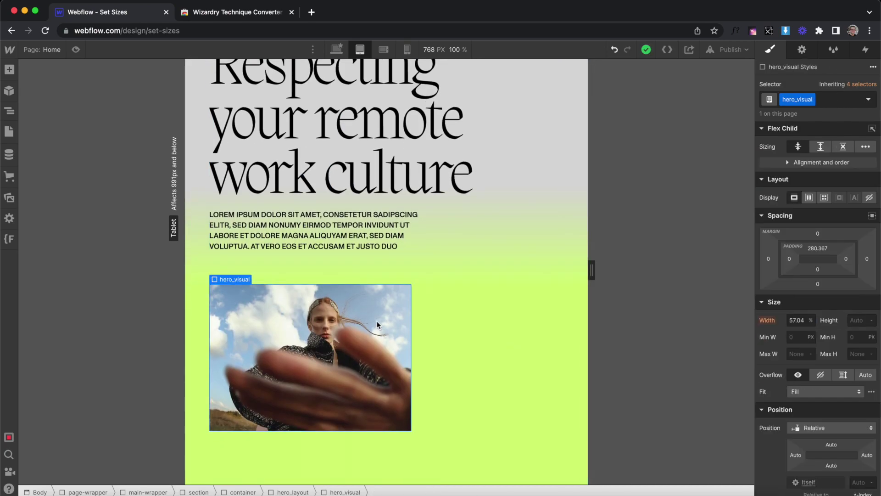
type("100")
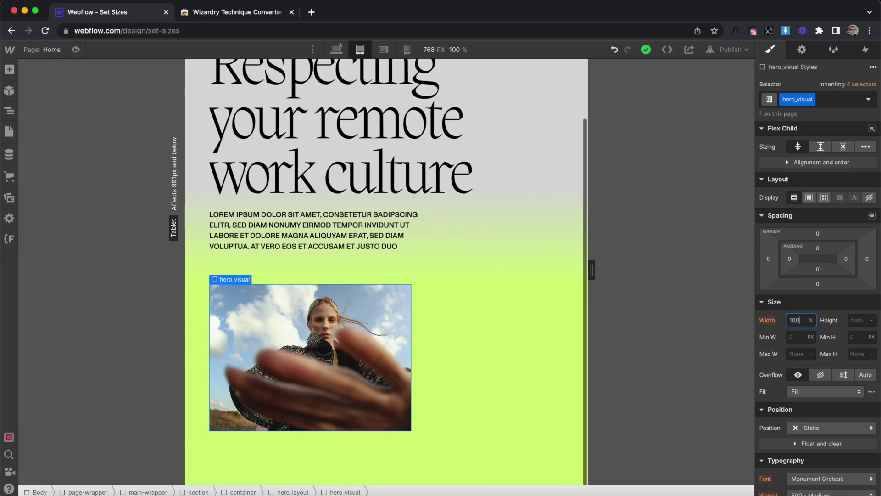
key("Return")
scroll(425, 249, "down", 3)
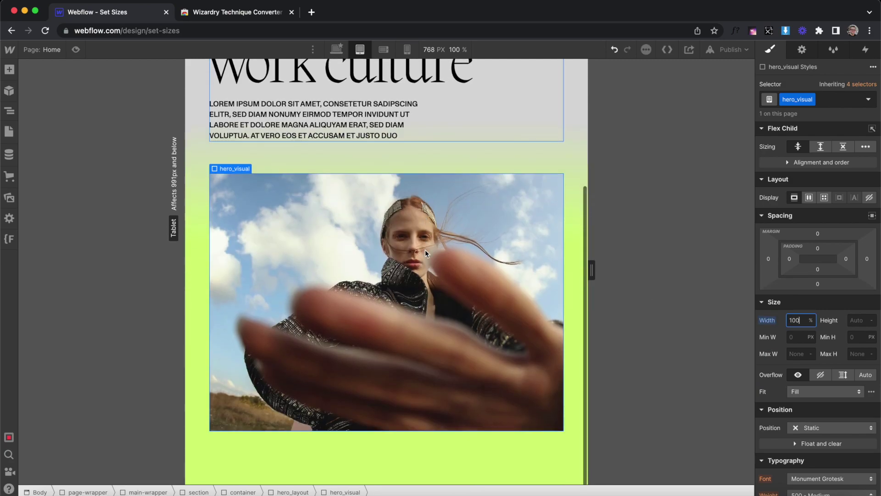
left_click(76, 49)
Resize the preview canvas to test widths, then return to the Desktop breakpoint.
left_click_drag(643, 270, 484, 320)
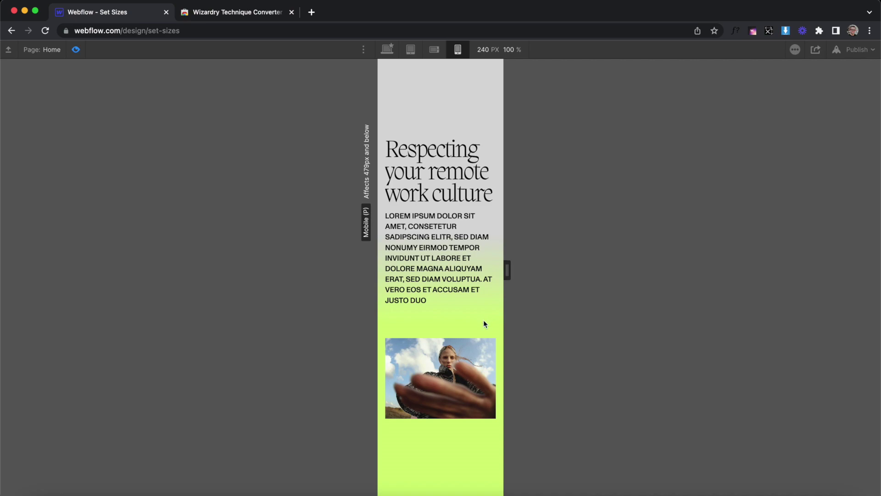
left_click(385, 50)
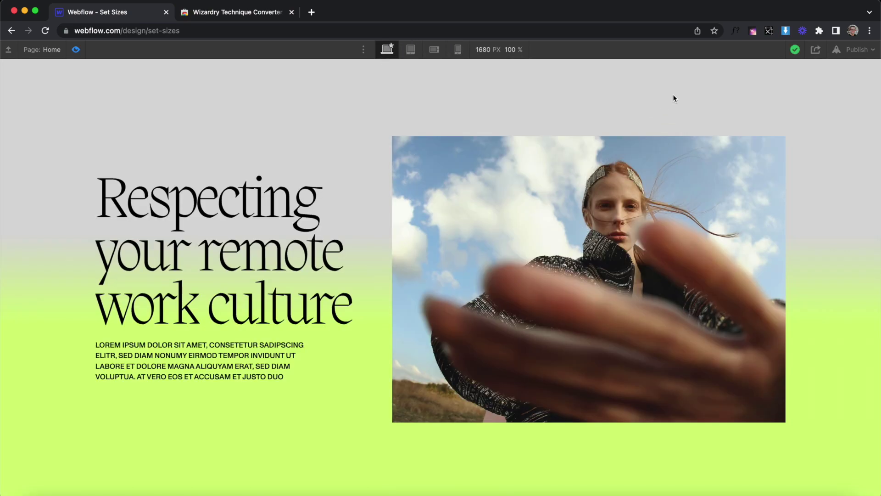